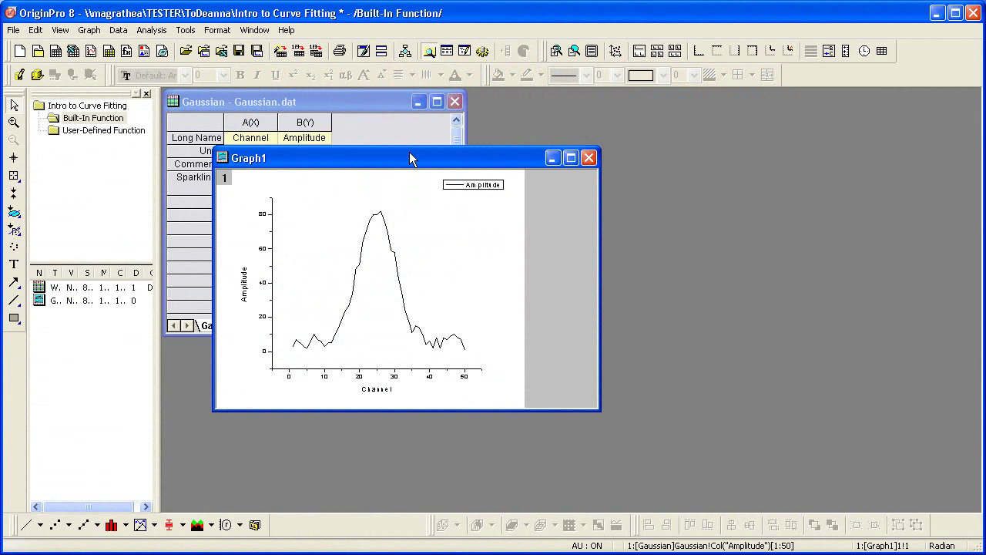
Open Nonlinear Curve Fit from the Analysis menu and select the Gauss function.
left_click(152, 30)
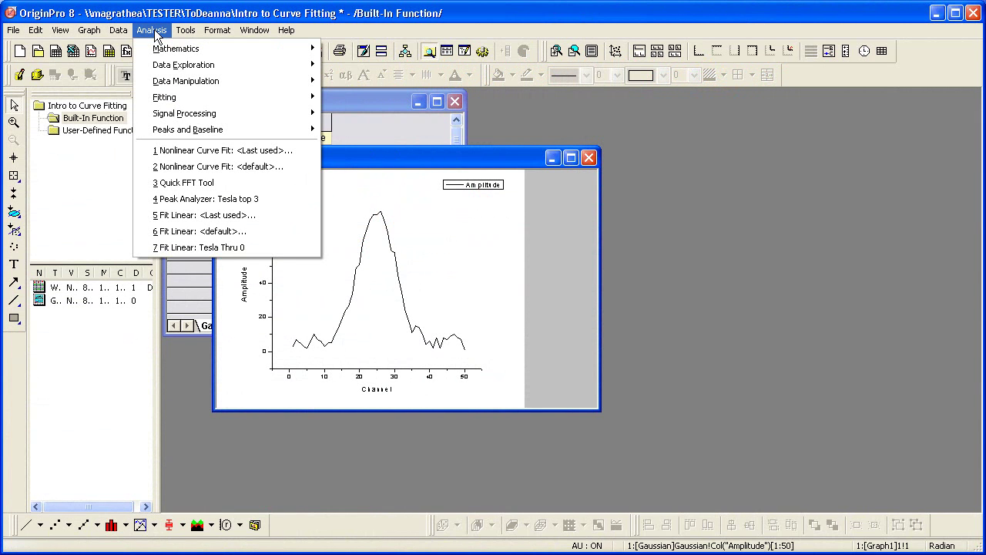
mouse_move(245, 99)
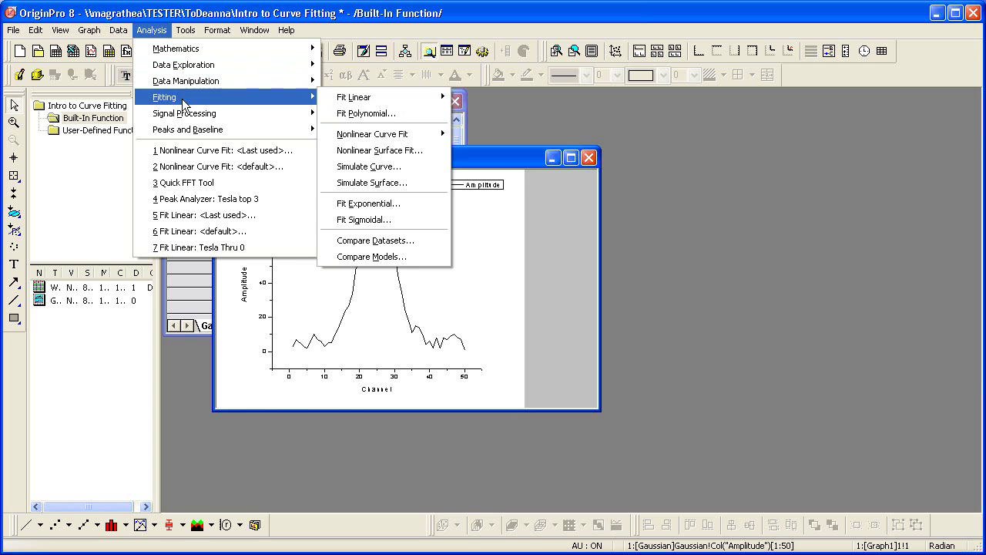
mouse_move(431, 134)
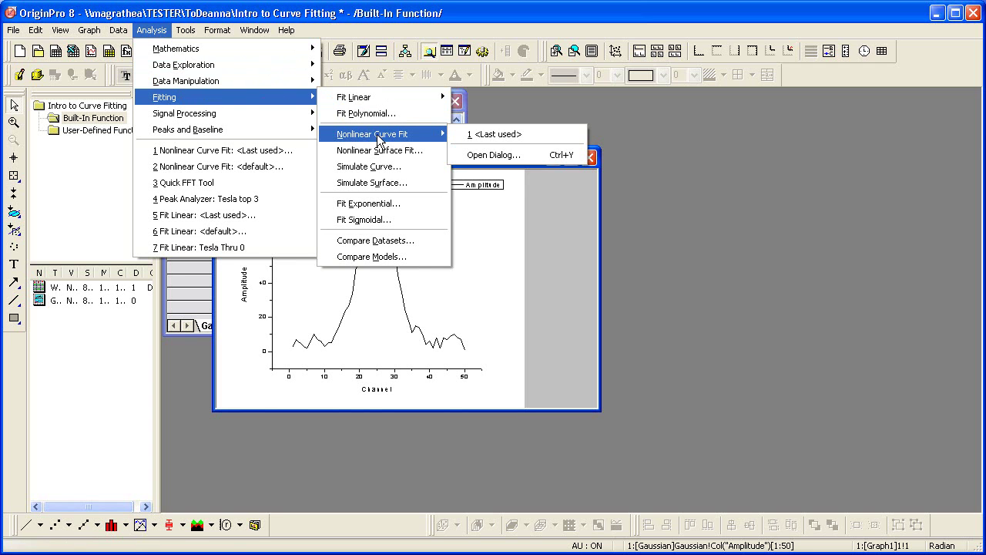
left_click(482, 154)
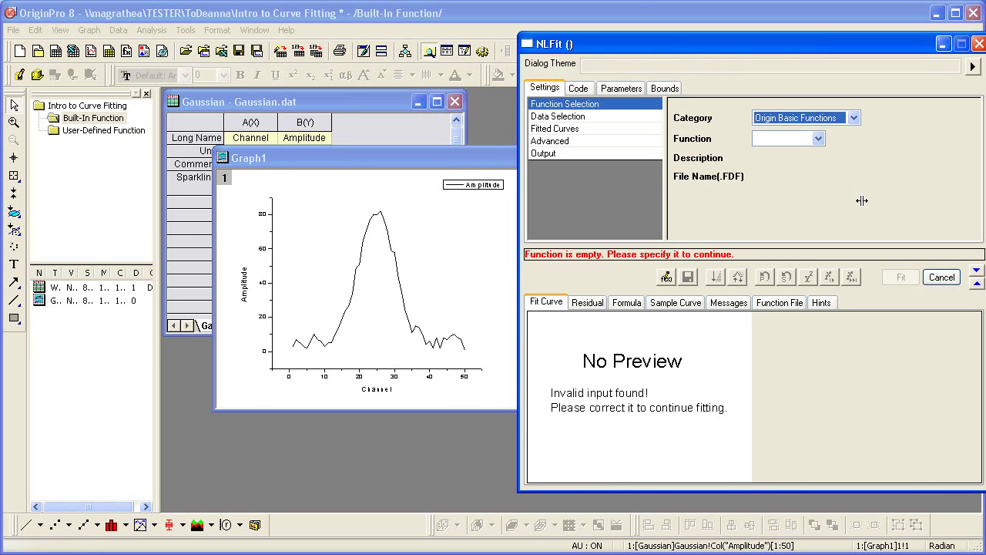
left_click(818, 138)
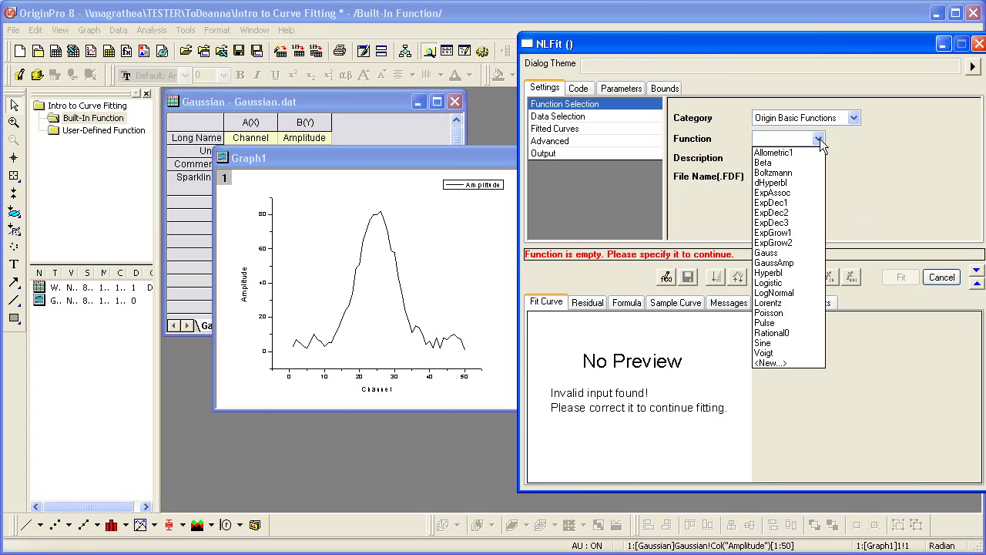
left_click(802, 251)
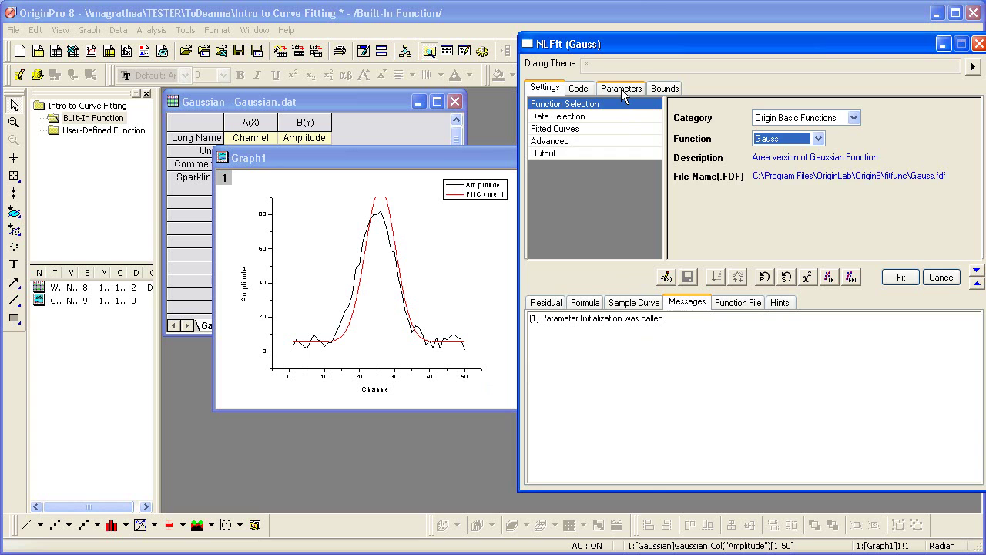
Review Gauss parameters and residuals, iterate the fit to convergence, accept it, and stay on the graph.
left_click(621, 89)
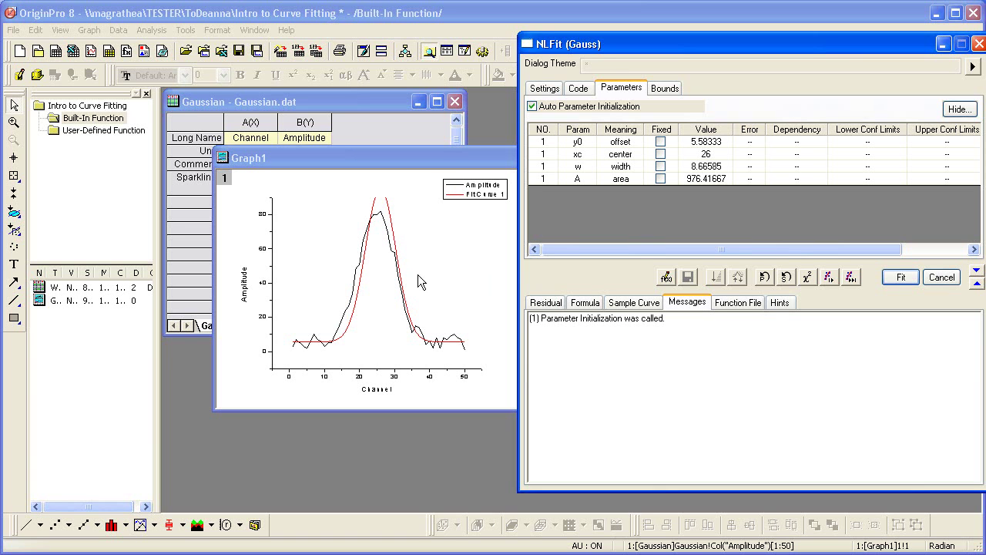
left_click(556, 304)
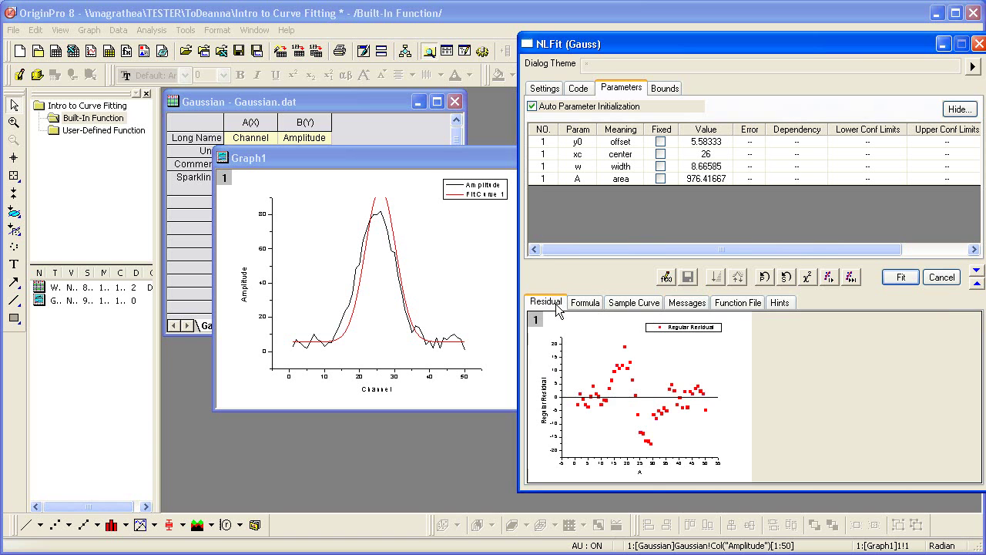
left_click(851, 279)
left_click(699, 305)
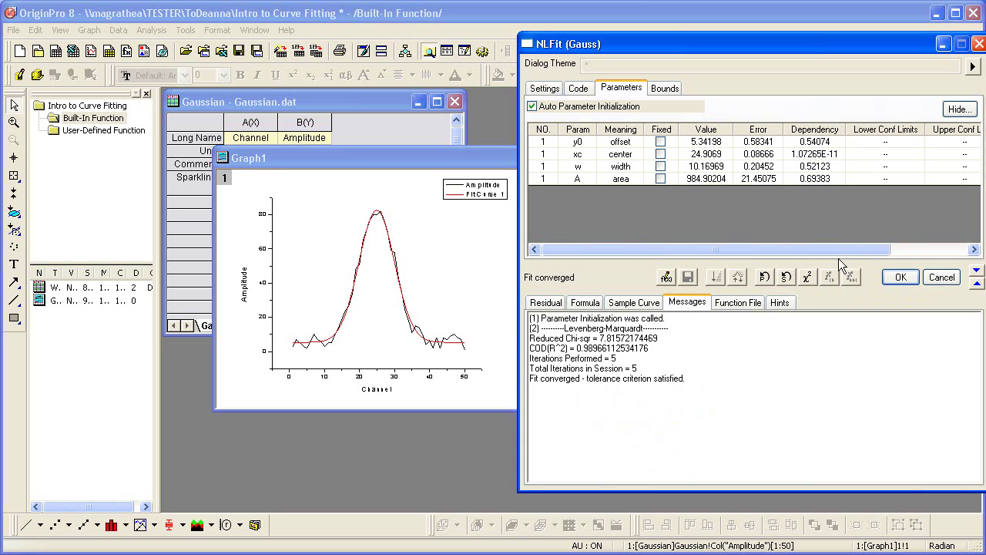
left_click(899, 279)
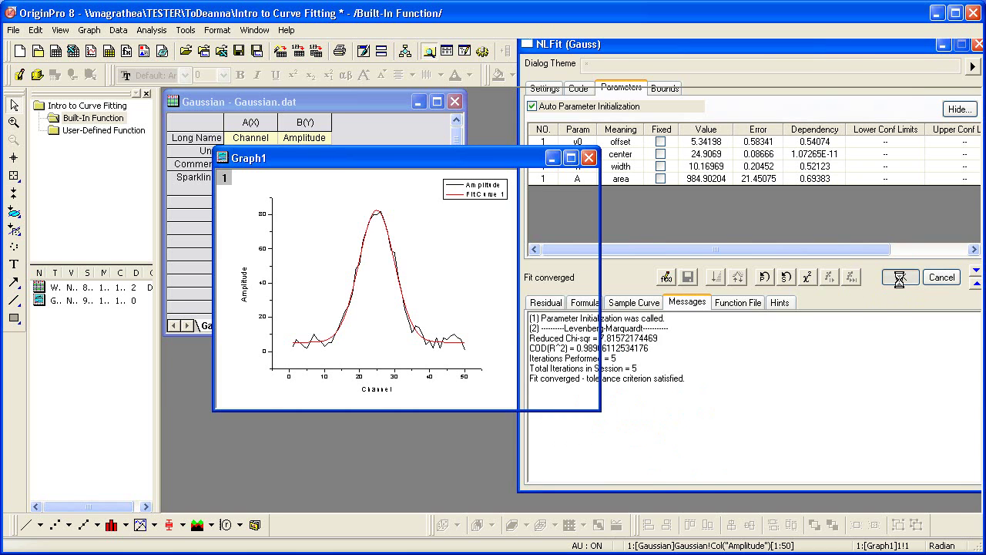
left_click(363, 318)
Move the fit results table to the graph's upper right and reopen the fit settings.
left_click(500, 377)
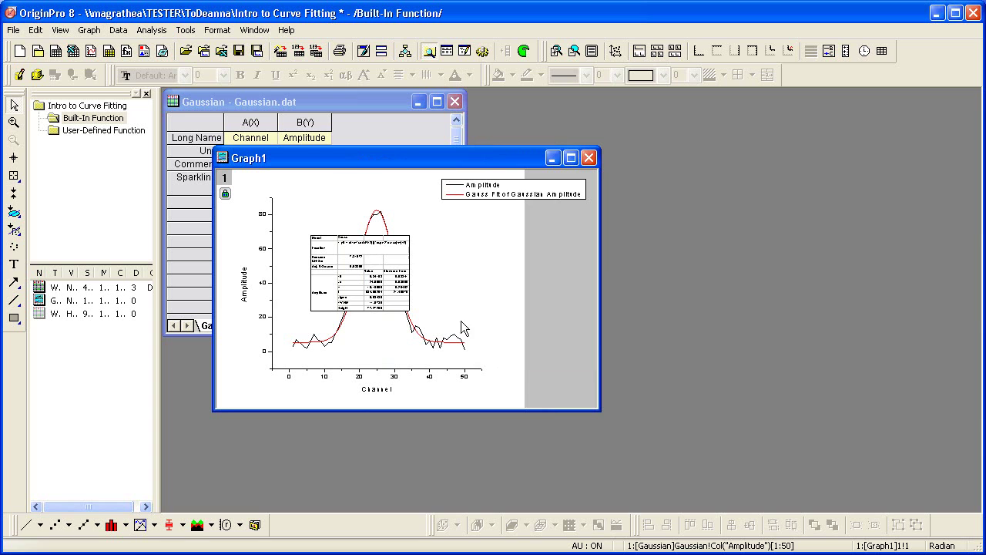
left_click_drag(369, 239, 482, 209)
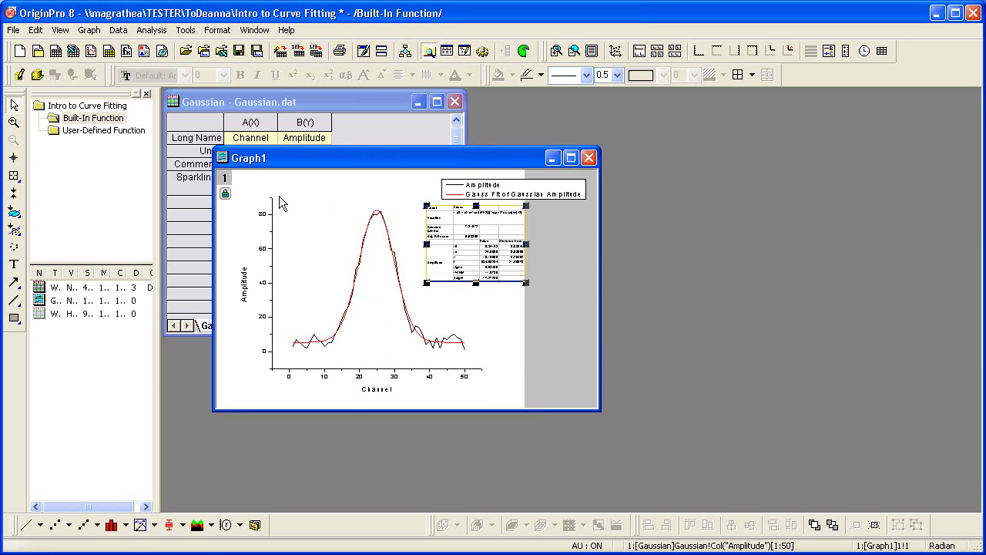
left_click(225, 196)
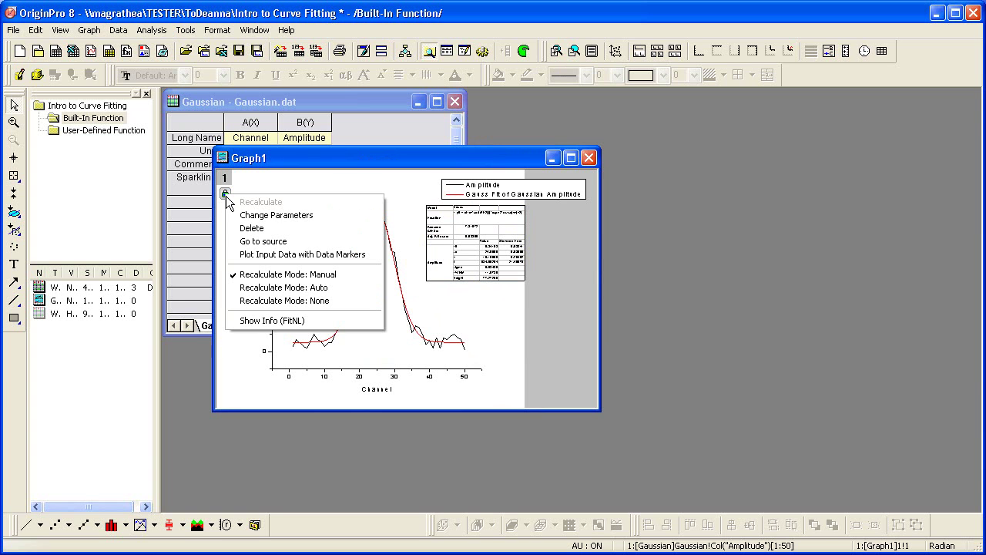
left_click(276, 216)
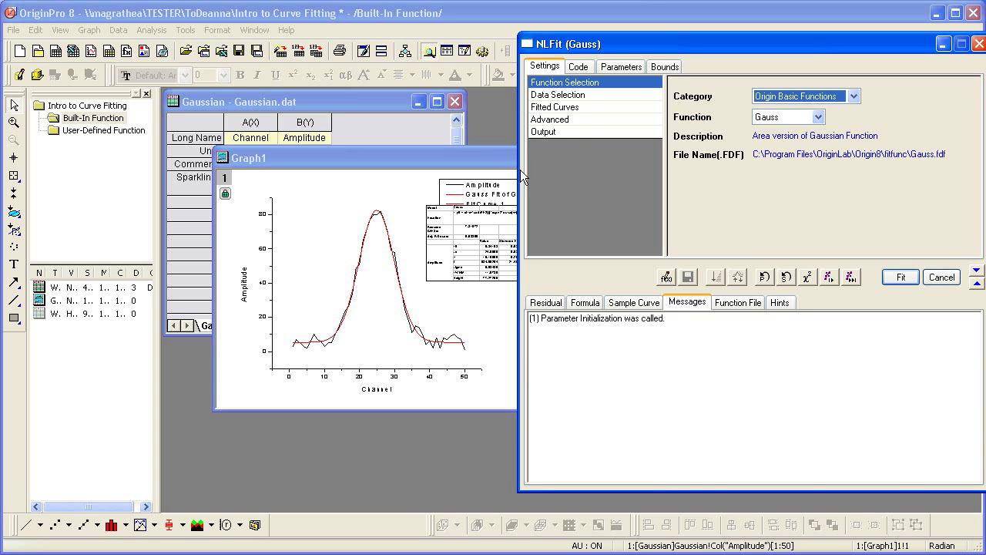
Set the fitted curve points to 200 and rerun the Gauss fit.
left_click(574, 107)
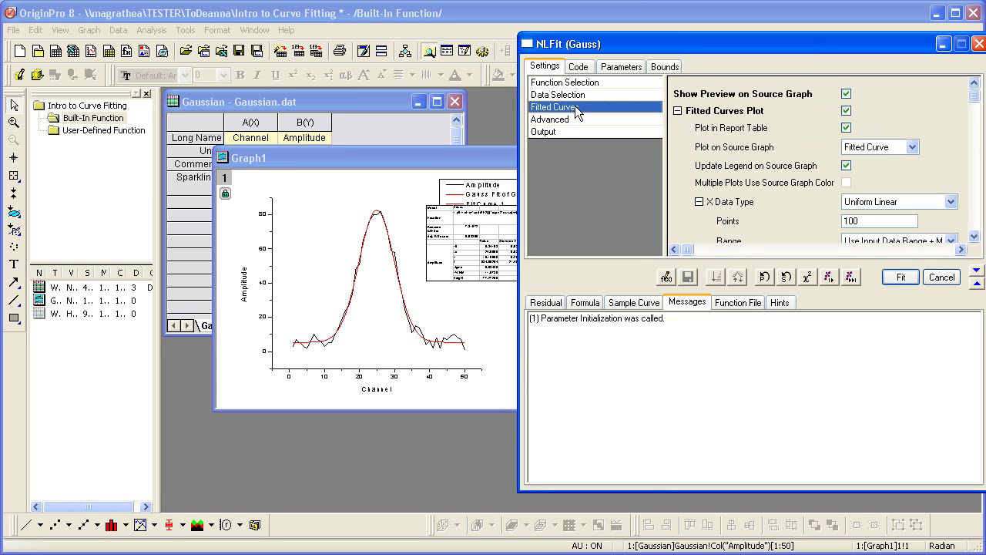
left_click(874, 222)
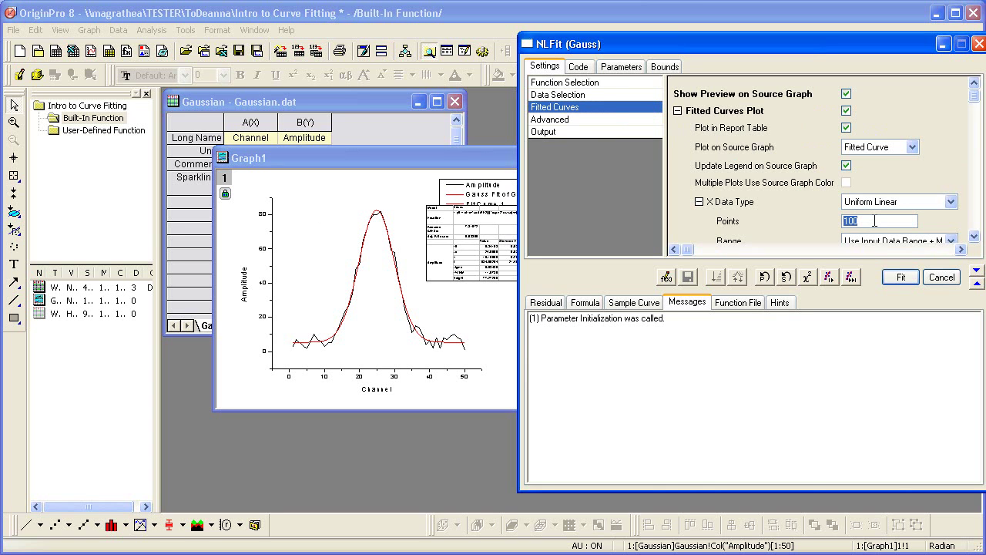
type("200")
left_click(903, 278)
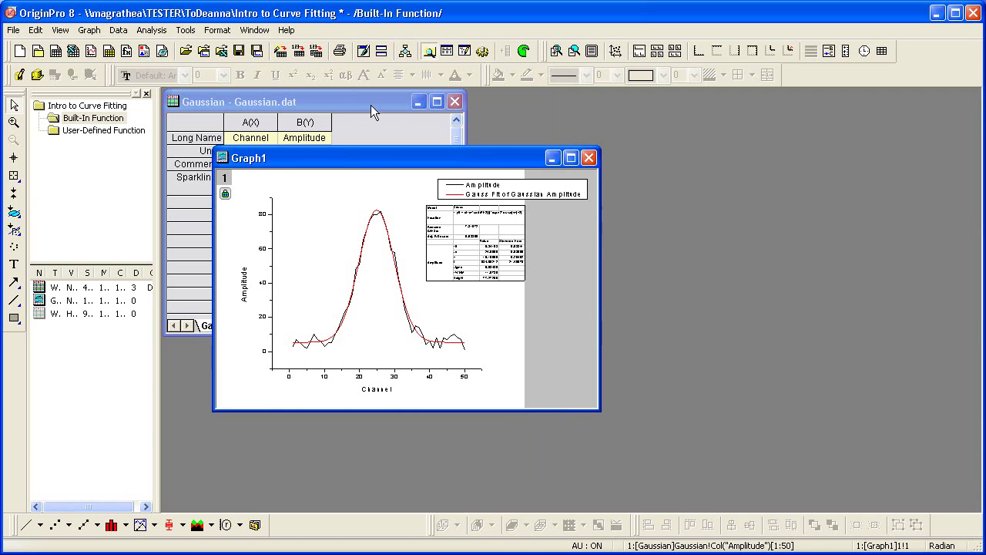
Check that the FitNLCurve1 sheet ends at row 200, then open the User-Defined Function folder.
left_click(364, 99)
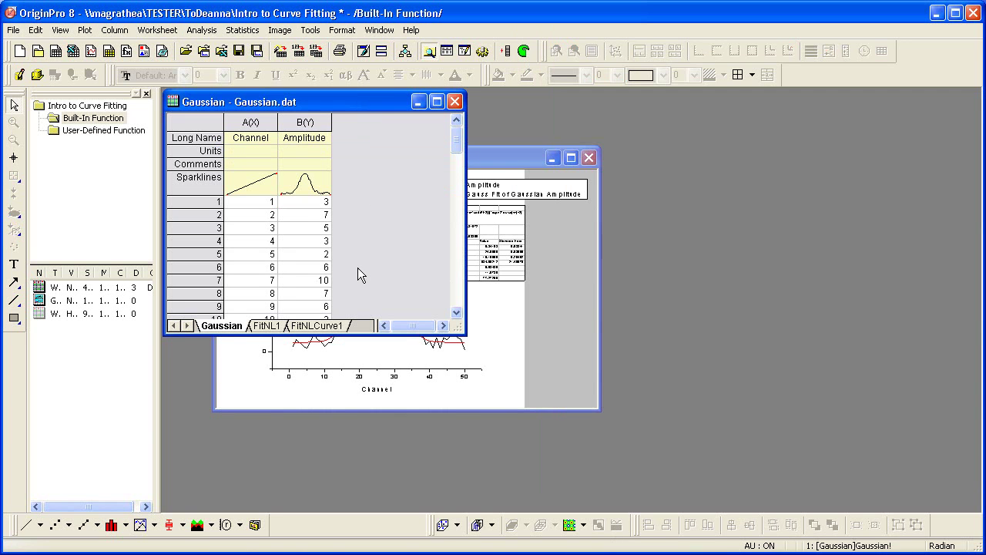
left_click(333, 325)
left_click_drag(459, 139, 459, 312)
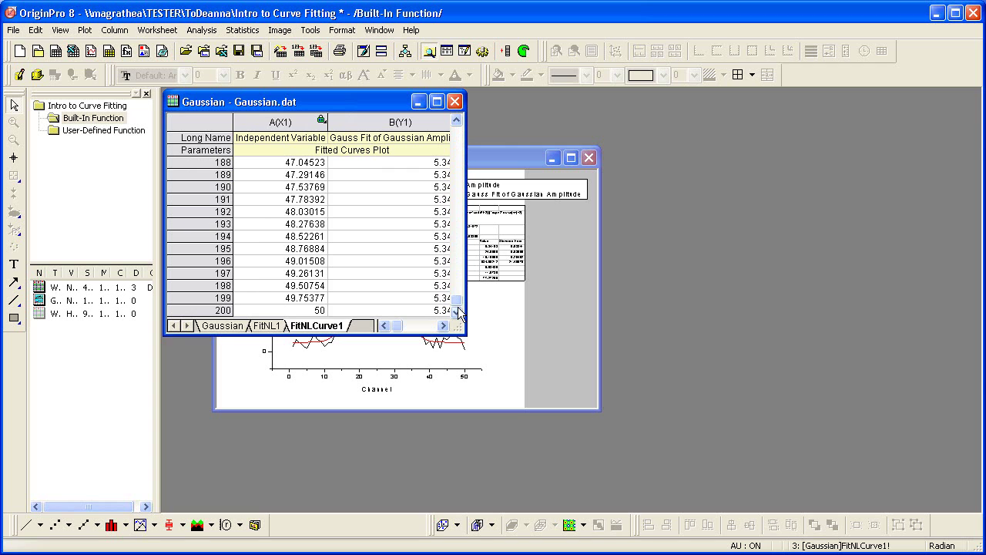
left_click(218, 311)
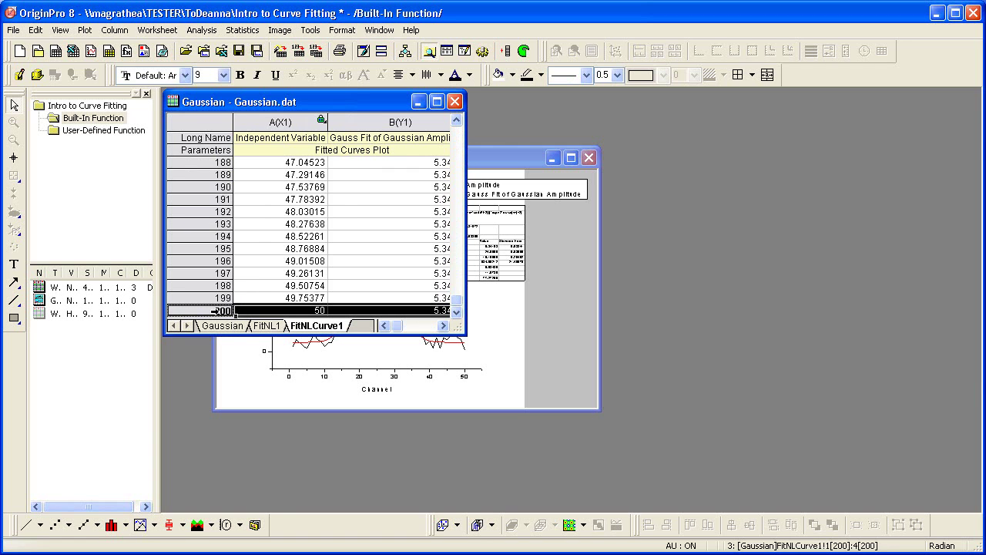
left_click(92, 131)
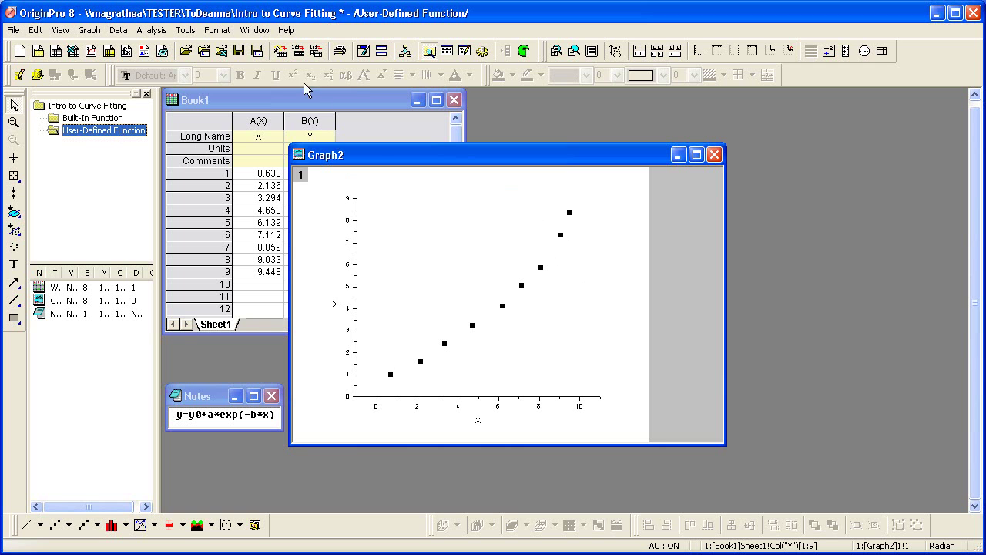
Open the Tools menu.
left_click(186, 31)
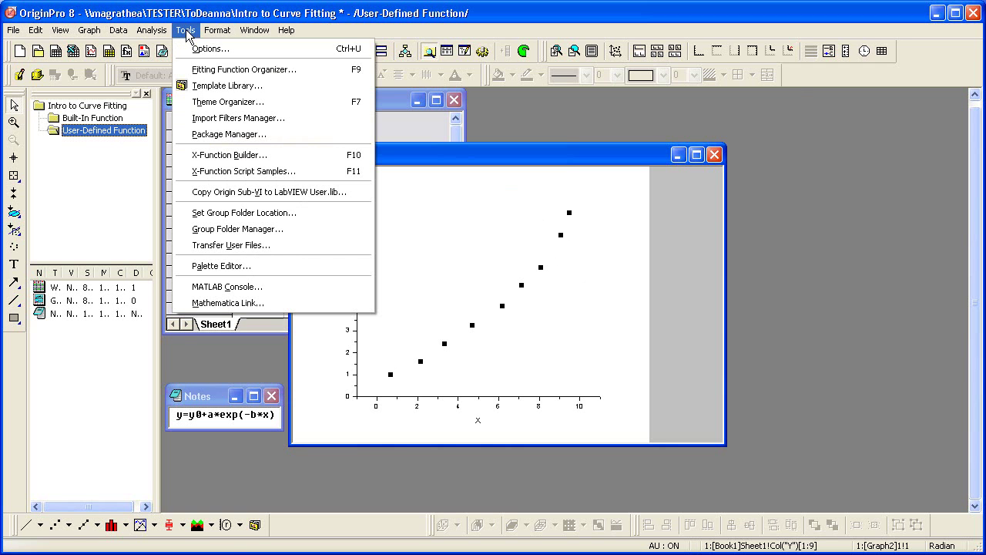
Create a new fitting function named MyFunction with parameters y0, a, b.
left_click(206, 69)
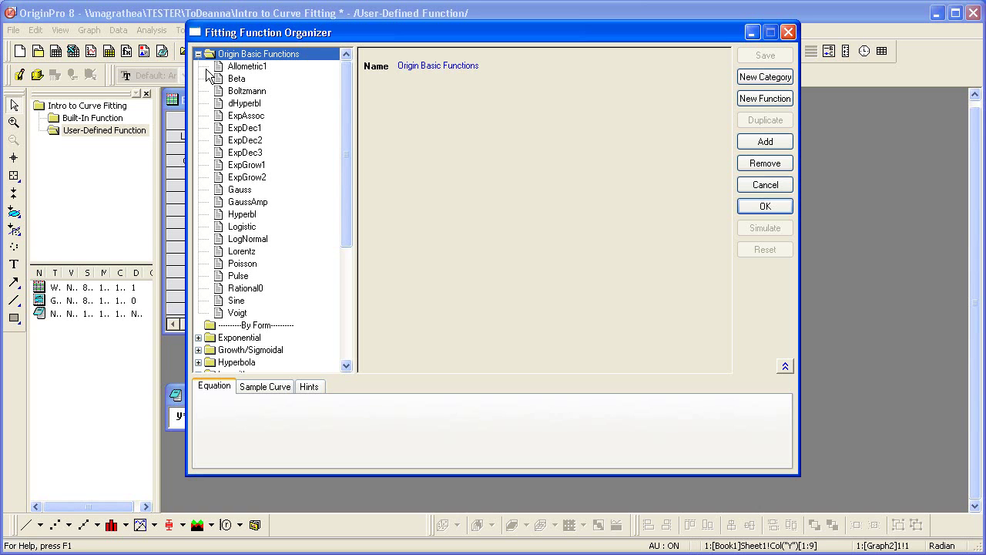
left_click(275, 55)
left_click(764, 98)
type("M")
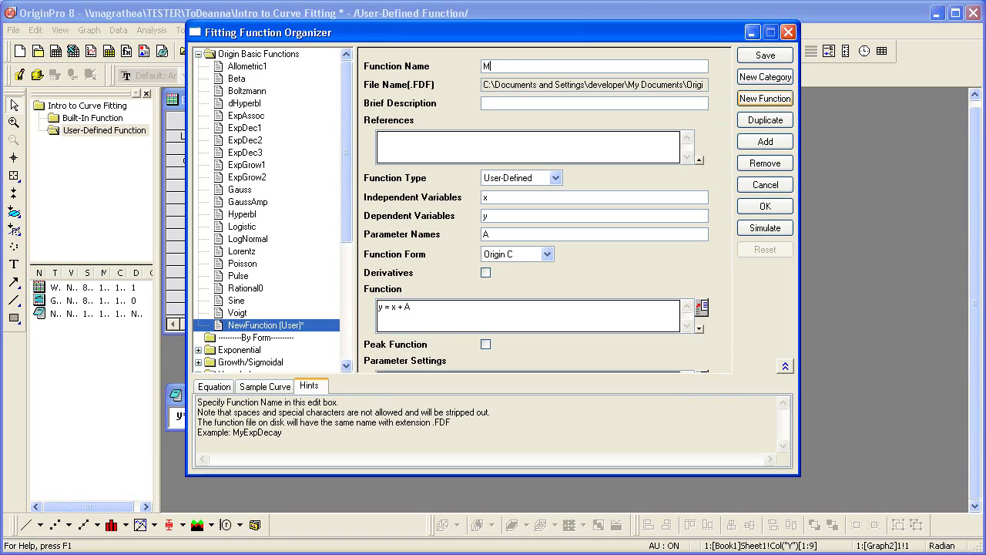
type("yFunction")
double_click(500, 235)
type("y0,")
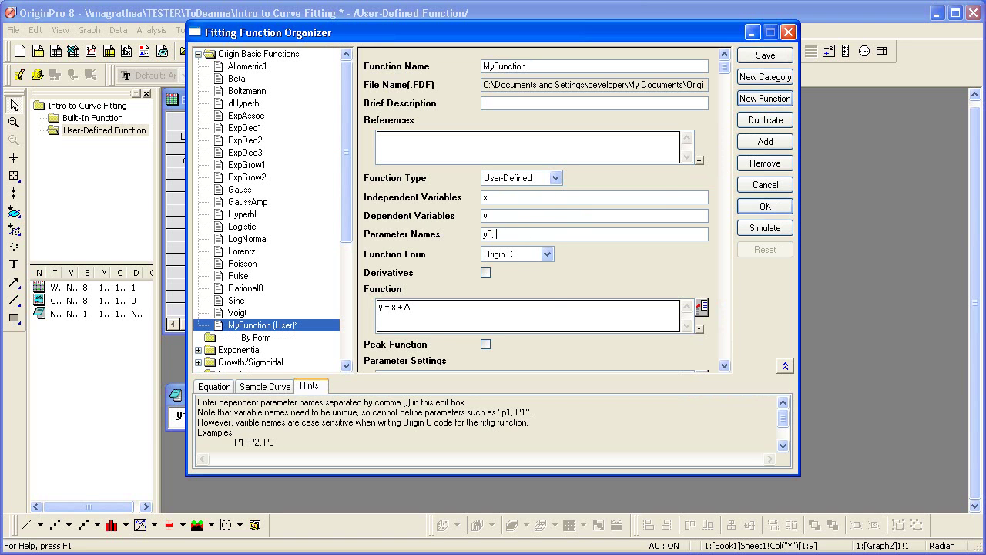
type(" a, b")
Copy y=y0+a*exp(-b*x) from the Notes window into MyFunction's Function box.
left_click(759, 33)
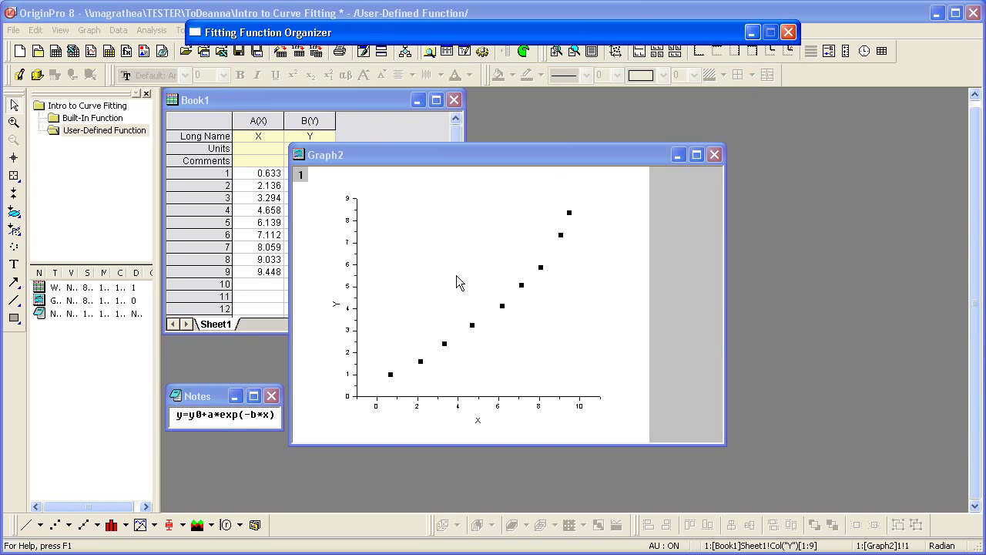
left_click_drag(279, 414, 174, 416)
key("ctrl+c")
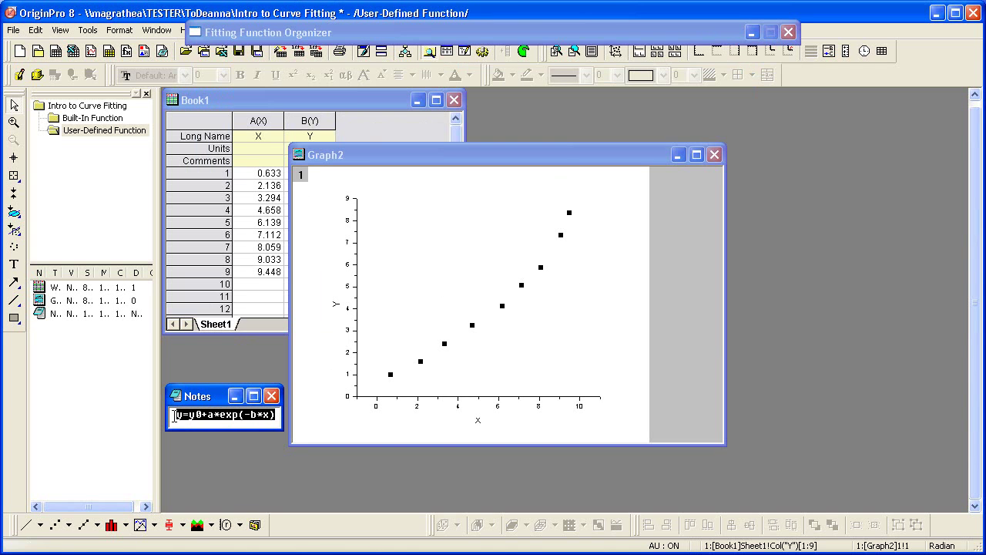
left_click(751, 32)
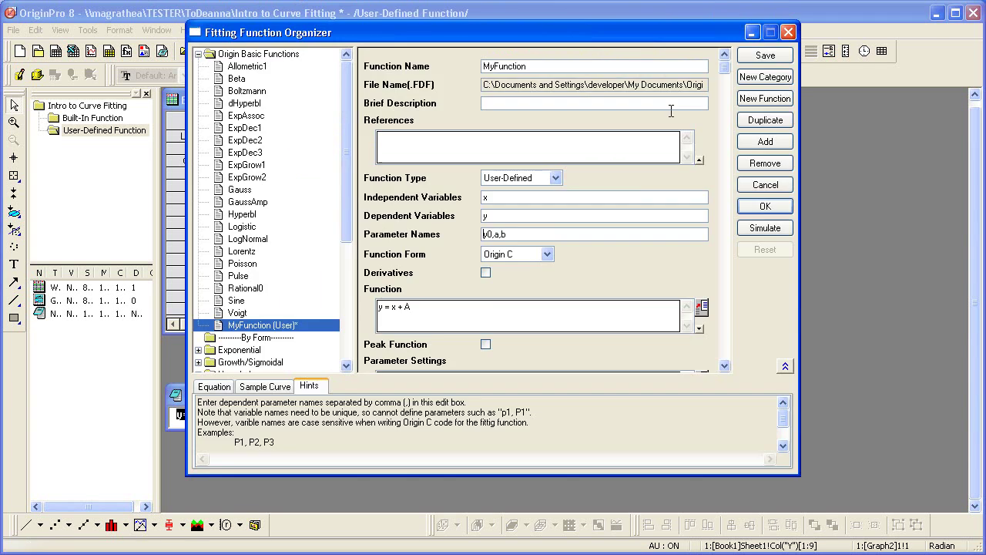
left_click_drag(439, 307, 364, 305)
key("ctrl+v")
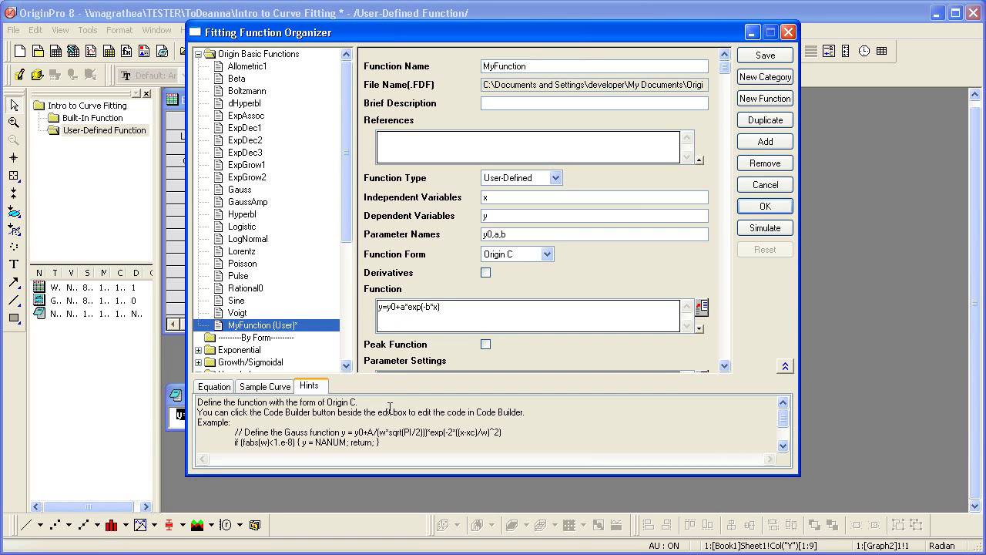
Compile MyFunction's code in Code Builder and return to the Fitting Function Organizer.
left_click(701, 307)
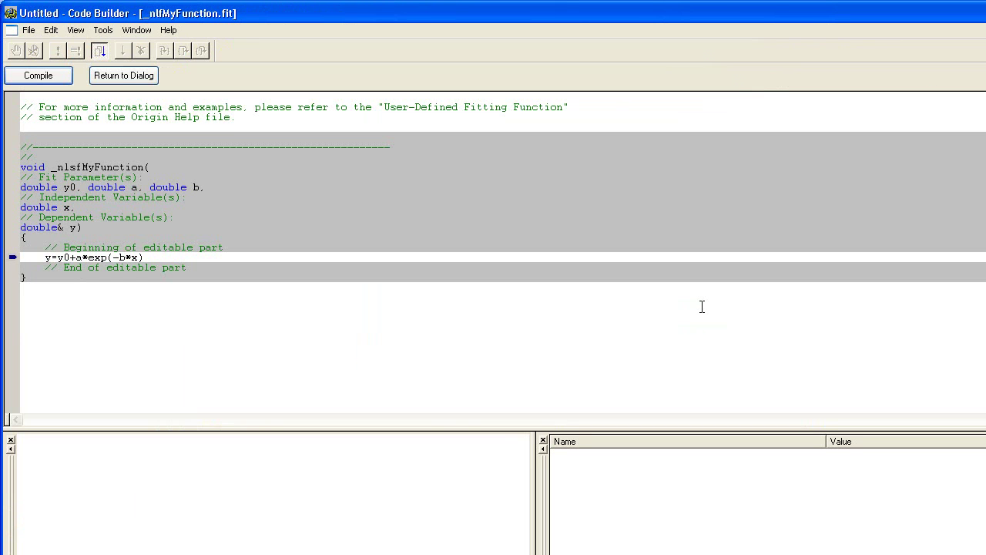
left_click(39, 76)
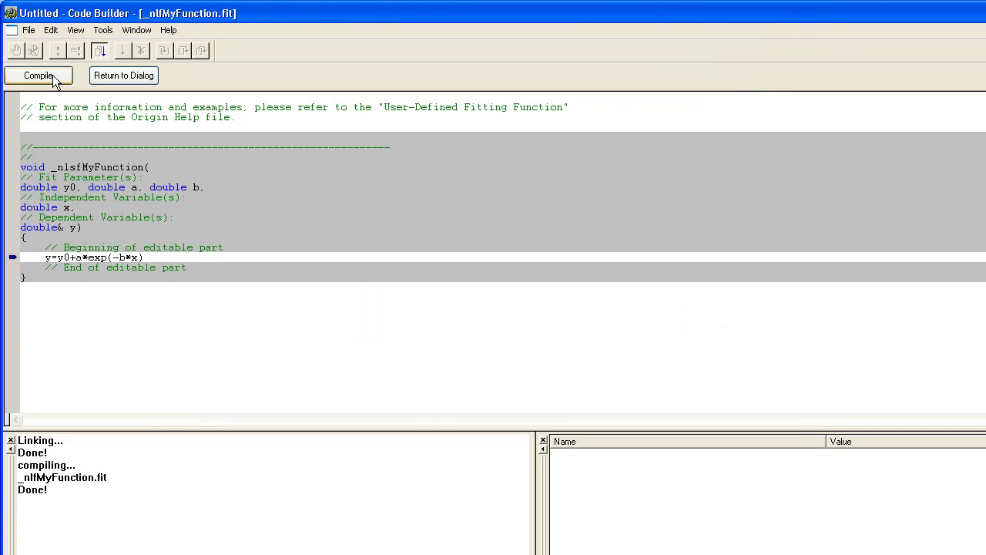
left_click(117, 77)
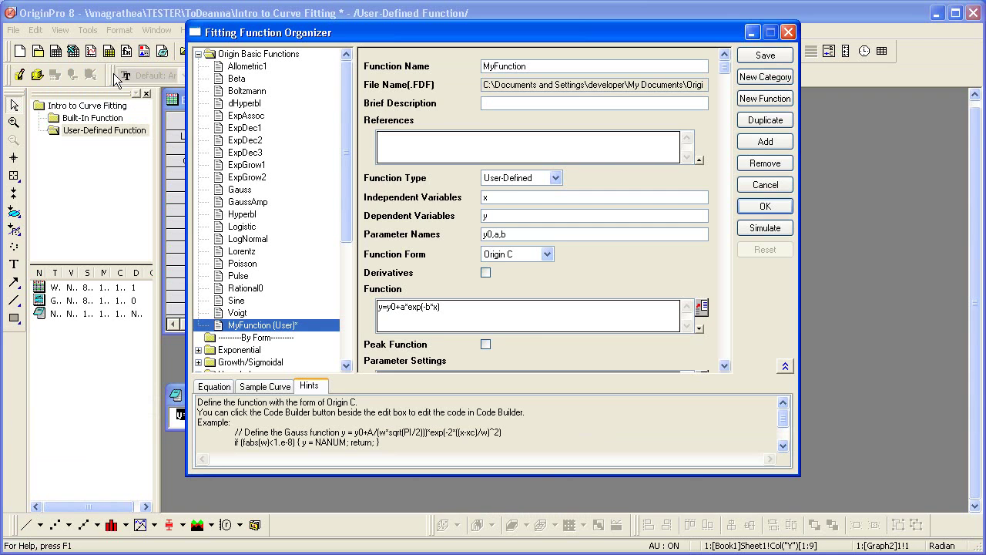
Save MyFunction, close the organizer, and make Graph2 the active window.
left_click(776, 54)
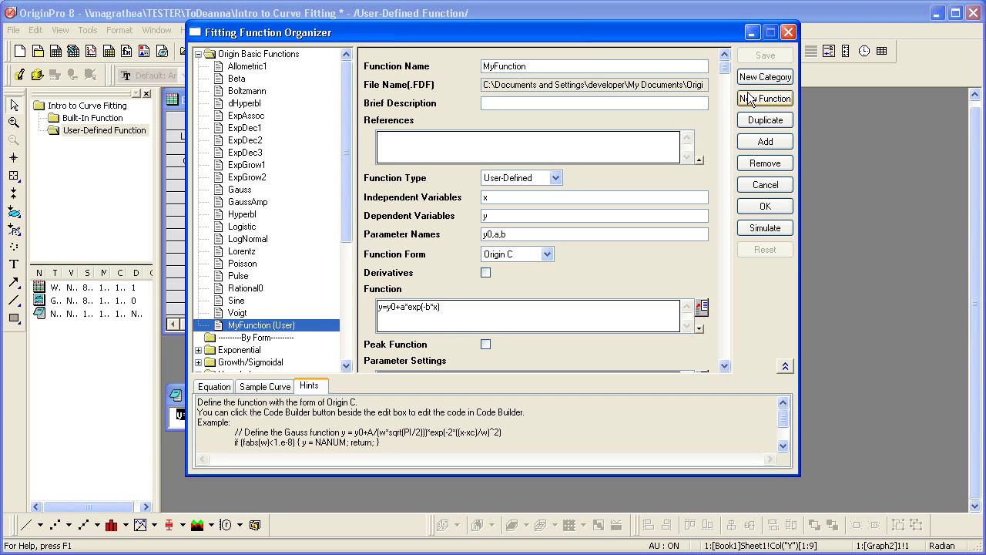
left_click(765, 206)
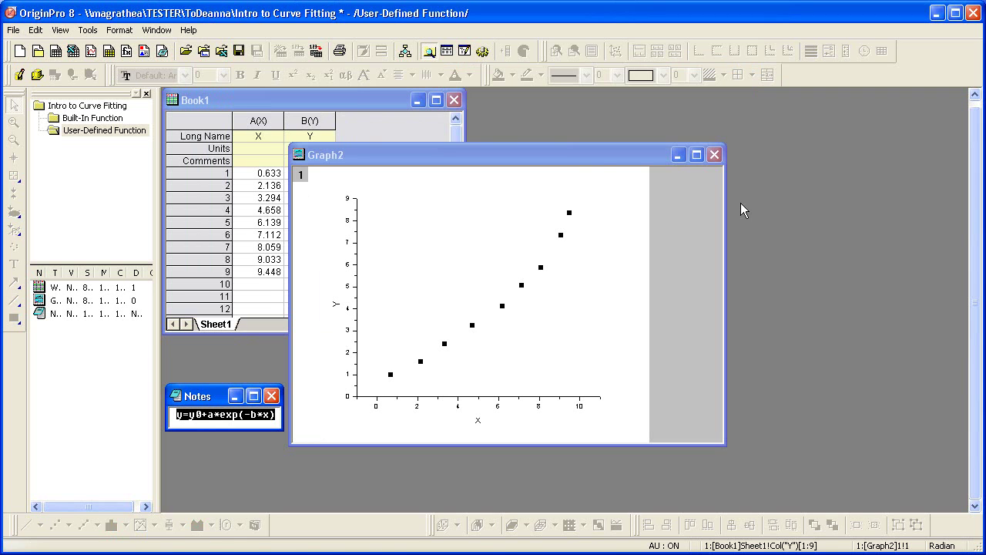
left_click(585, 158)
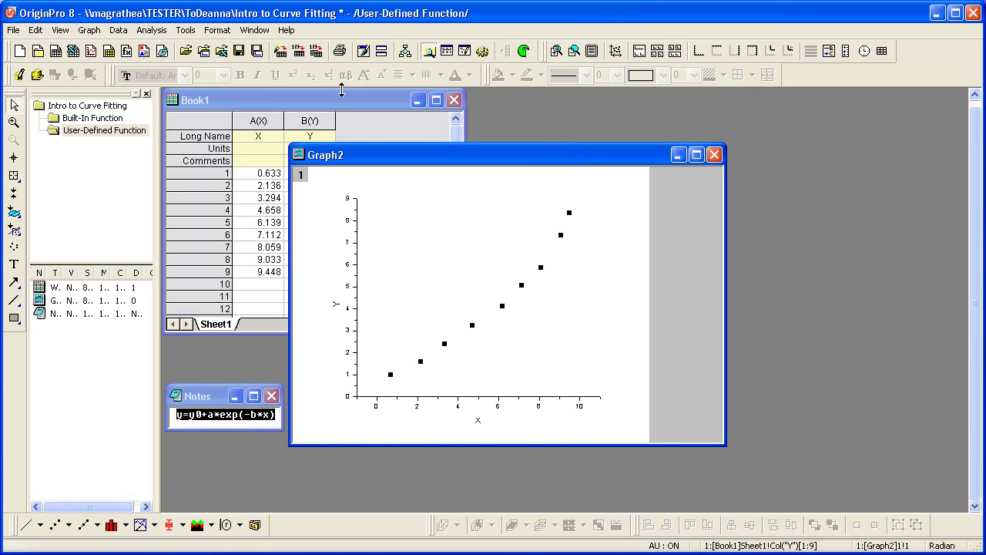
left_click(152, 30)
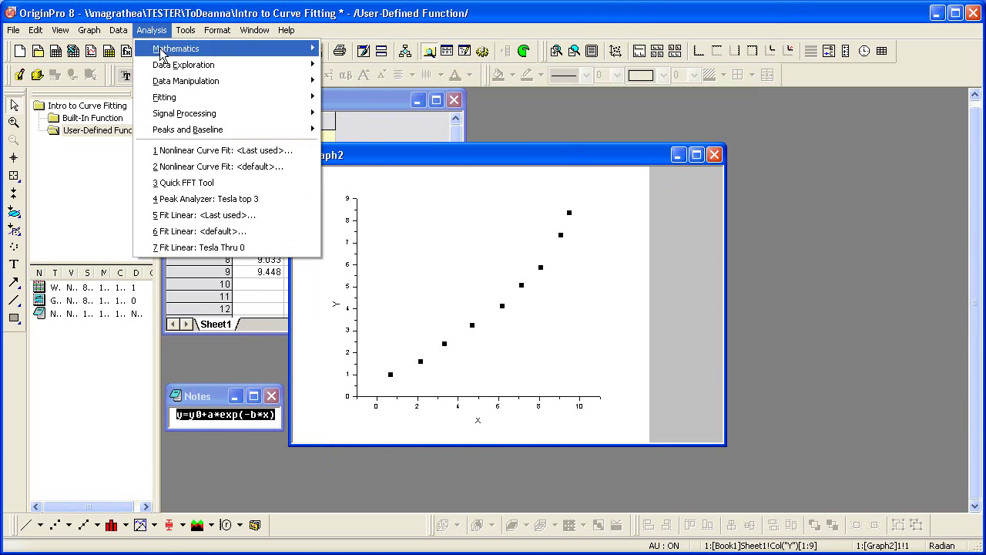
Open Nonlinear Curve Fit with MyFunction (User) and show its y0, a, b parameter table.
mouse_move(308, 97)
mouse_move(432, 135)
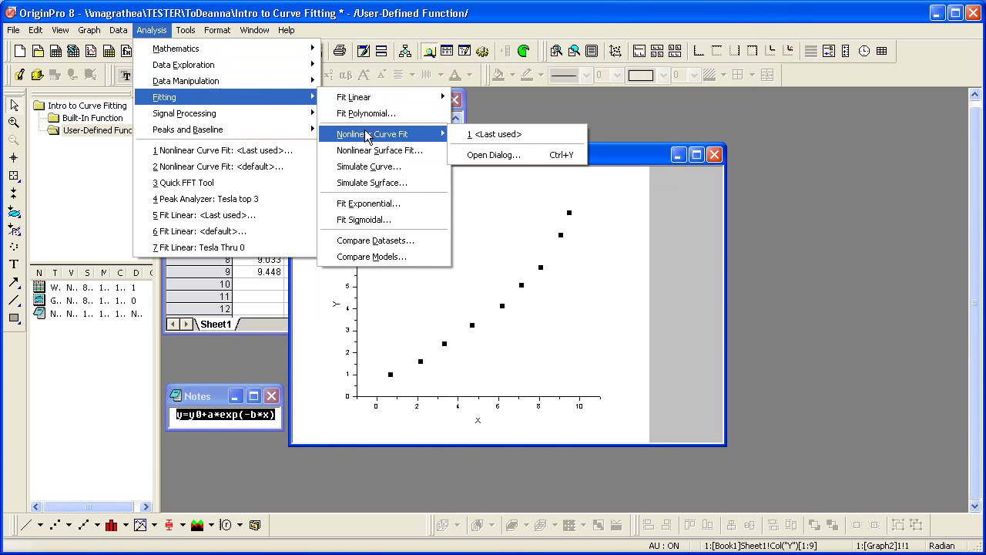
left_click(485, 155)
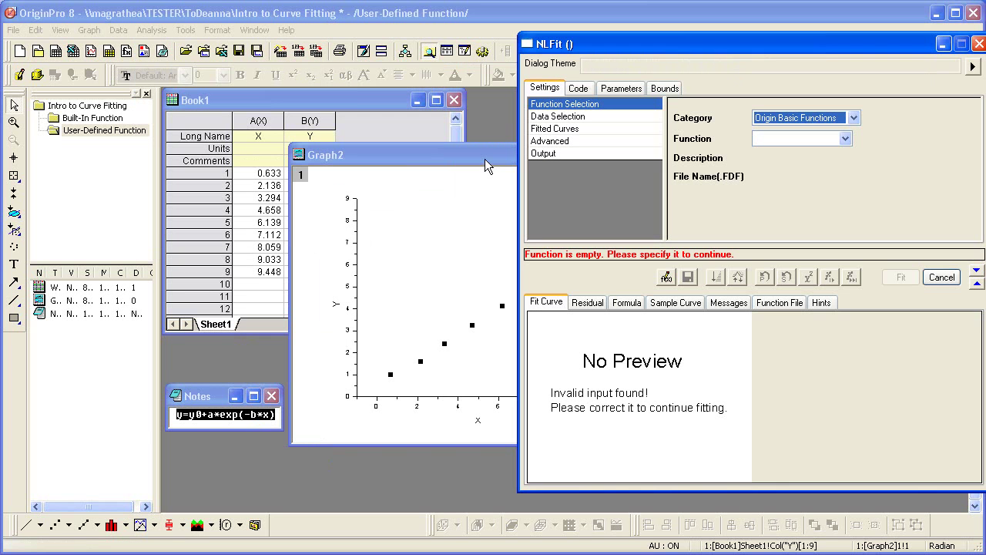
left_click(846, 140)
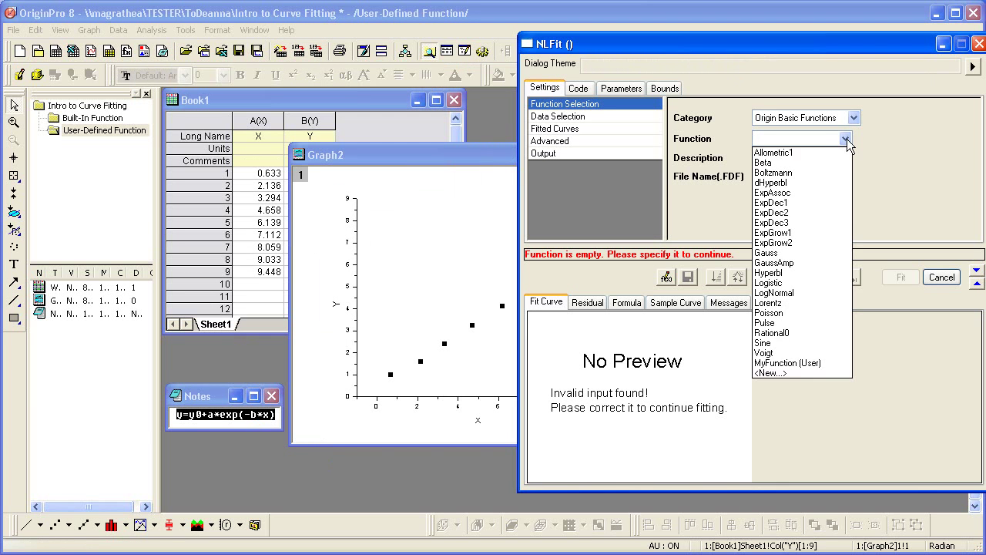
left_click(844, 359)
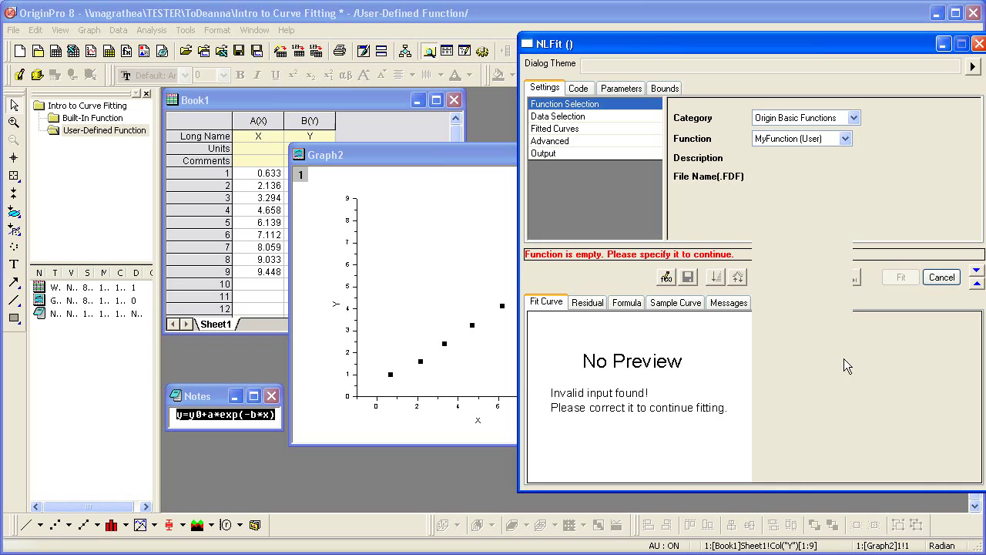
left_click(630, 90)
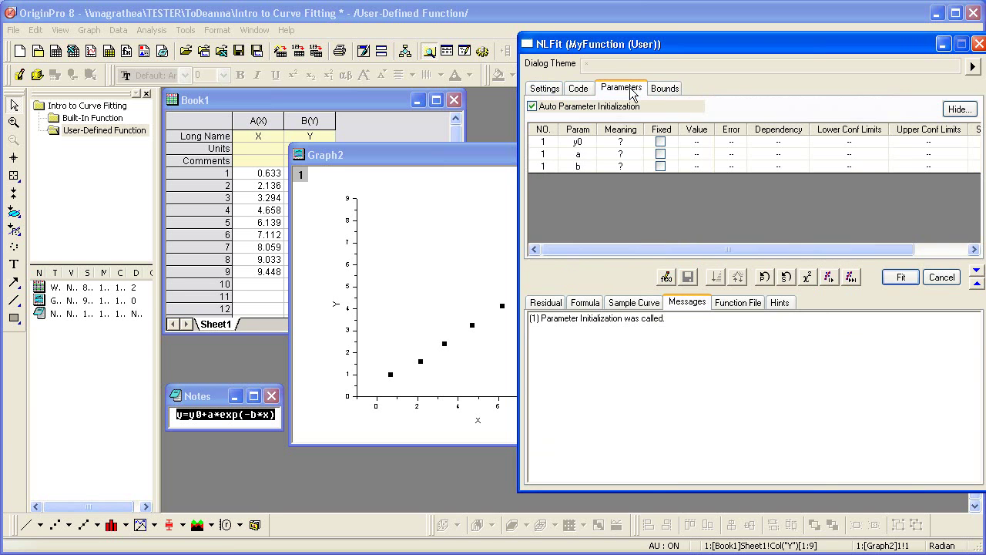
Enter starting values y0=1, a=1, b=0.1 and calculate reduced chi-square (21.329).
left_click(690, 143)
type("1")
left_click(697, 154)
type("1")
left_click(700, 166)
type("0.1")
key("Return")
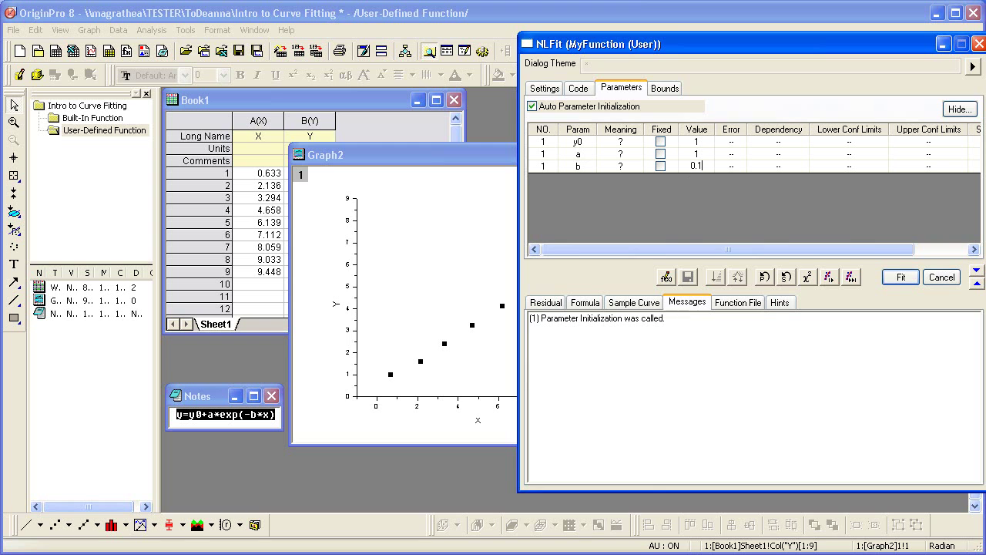
left_click(810, 277)
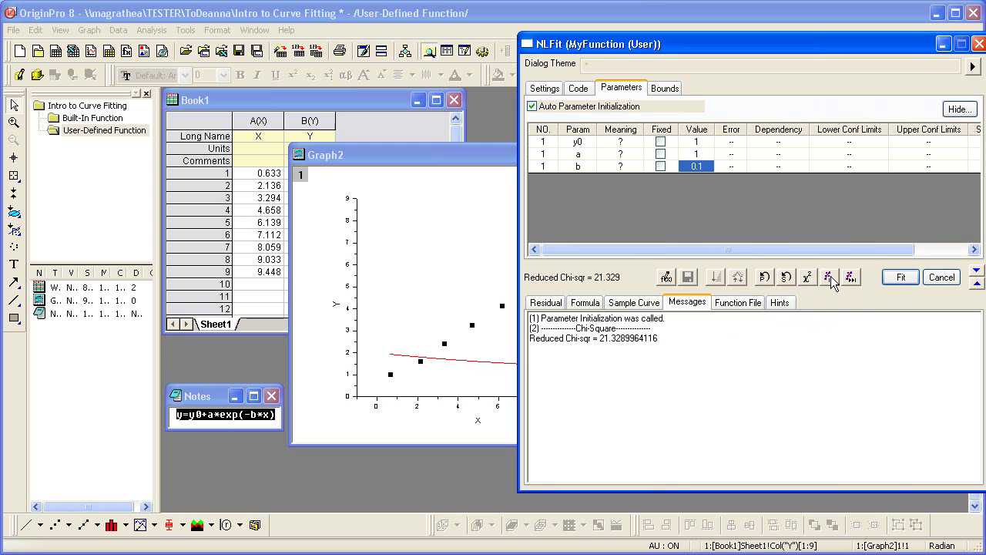
Iterate the MyFunction fit to convergence: y0 = -0.58785, a = 1.5522, b = -0.18262, R² ≈ 0.99509.
left_click(829, 277)
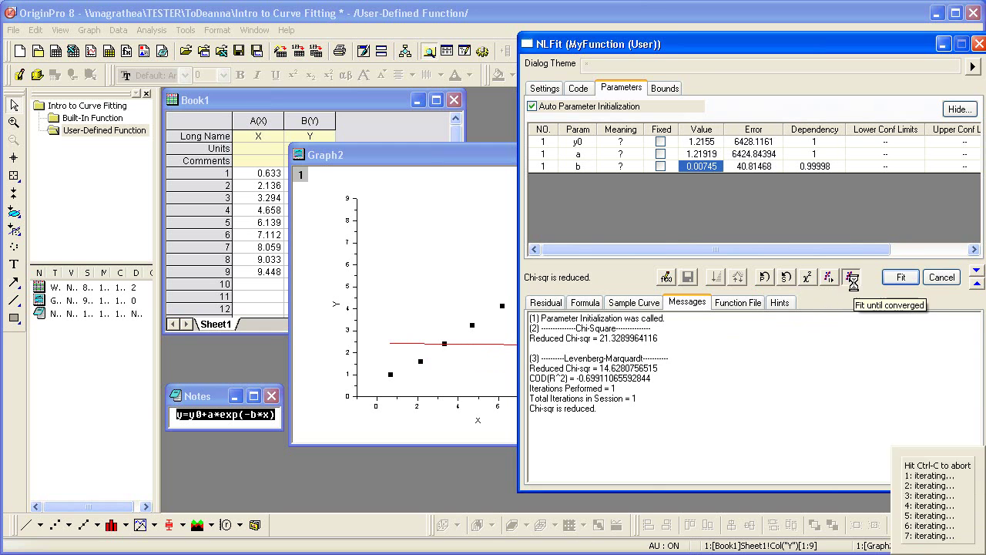
left_click(852, 282)
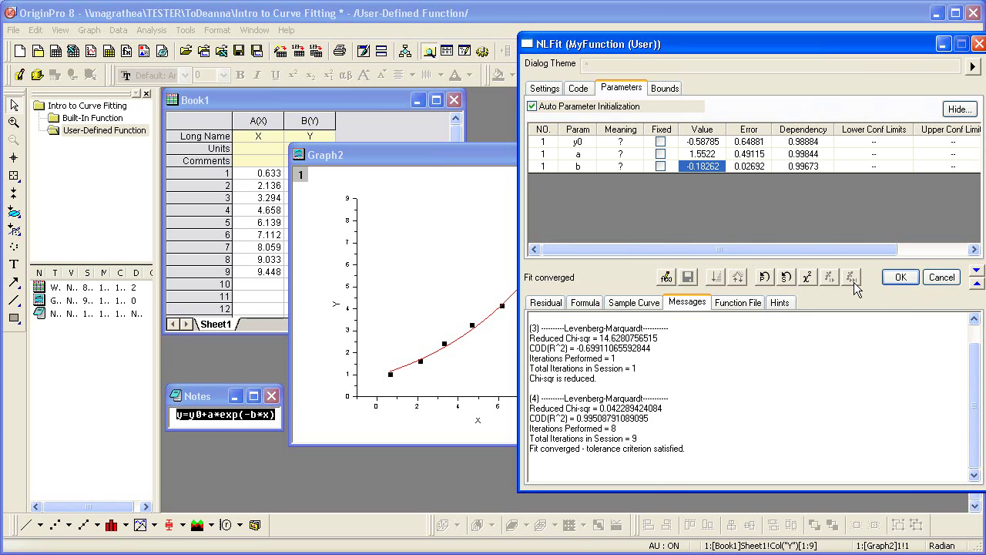
Accept the fit, switch to the FitNL1 report, and expand Notes to view the Parameters table.
left_click(901, 279)
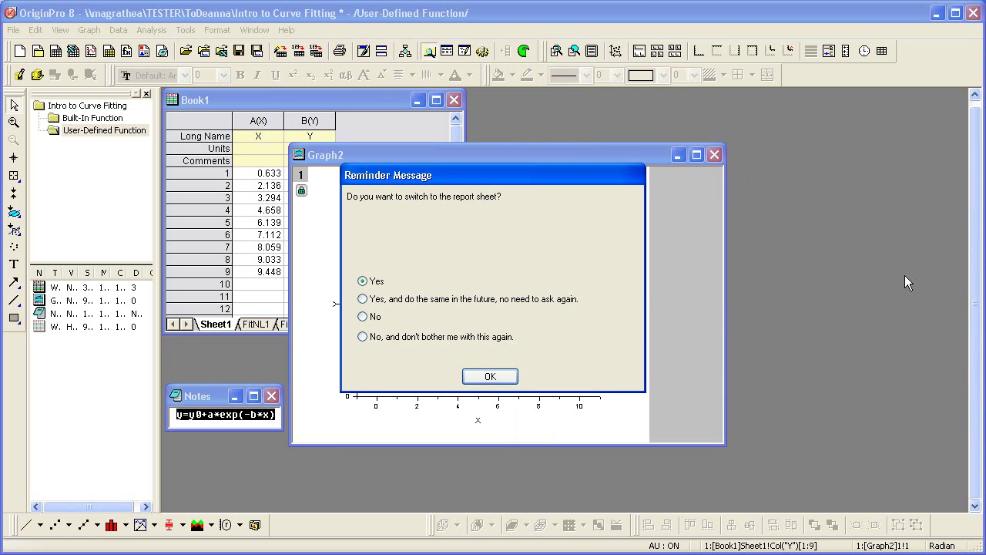
left_click(499, 375)
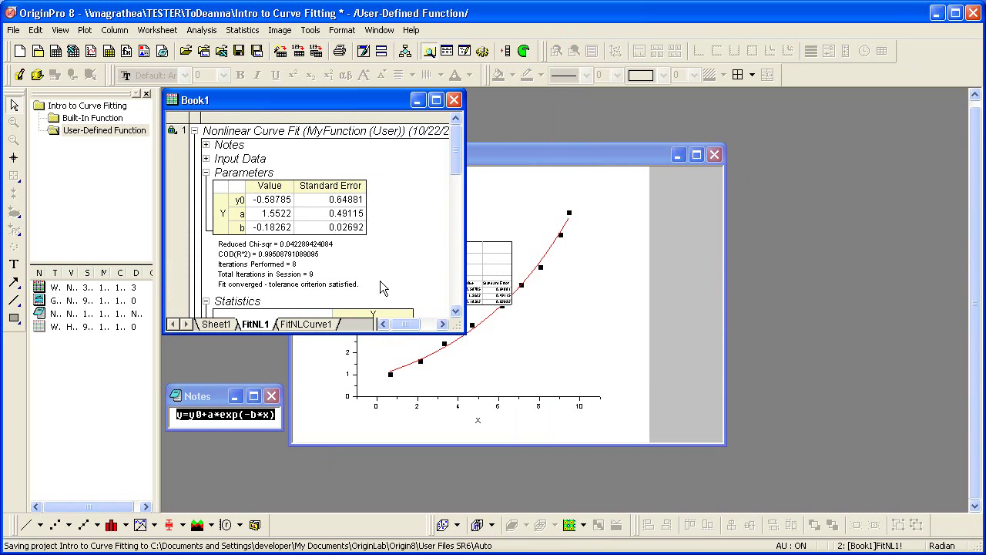
left_click(205, 145)
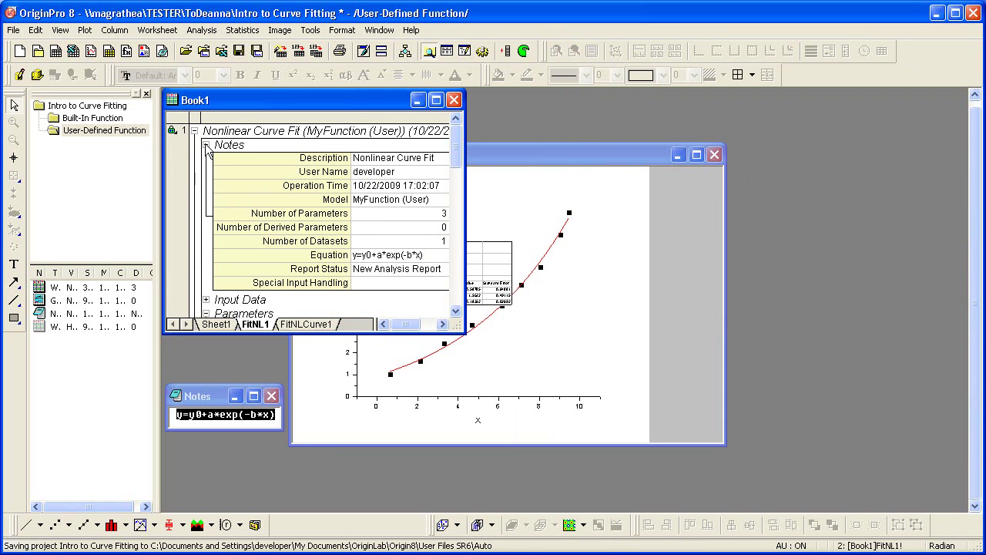
left_click(457, 312)
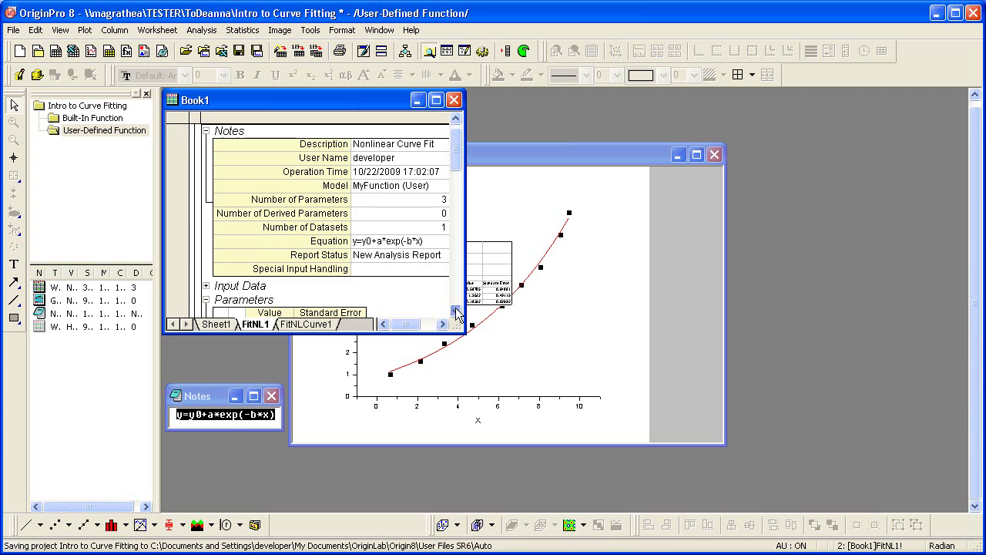